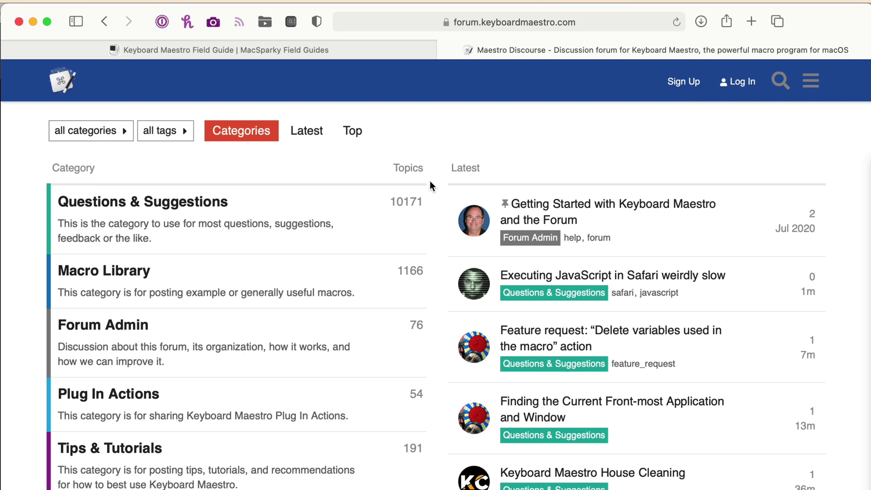
Open the forum's Macro Library category and scroll down through its shared macro topics.
click(64, 270)
scroll(197, 368, down, 10)
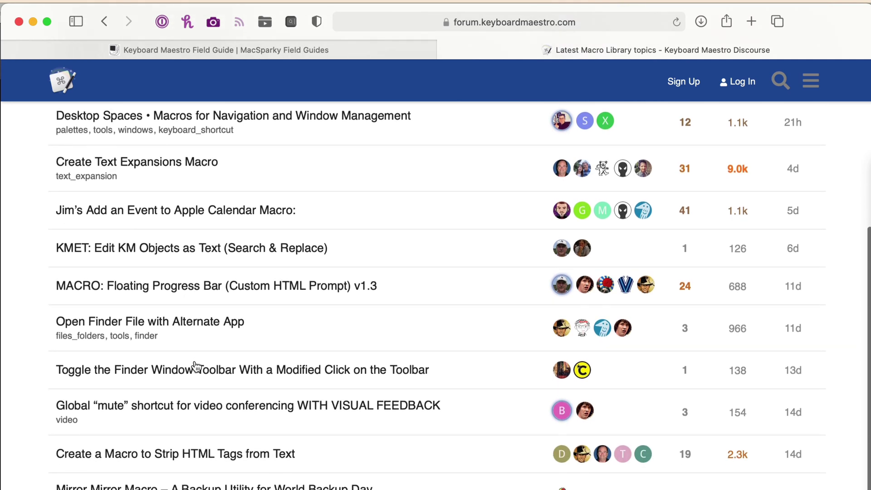
scroll(197, 368, down, 15)
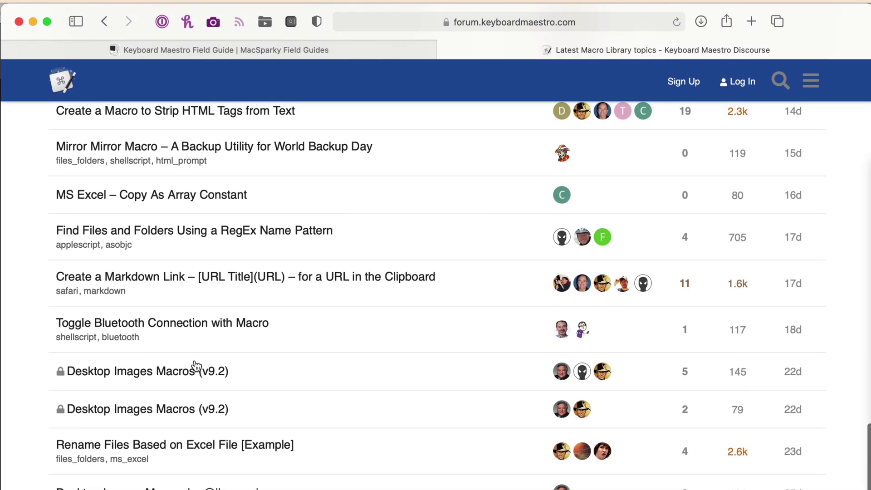
scroll(197, 368, down, 9)
scroll(196, 365, down, 20)
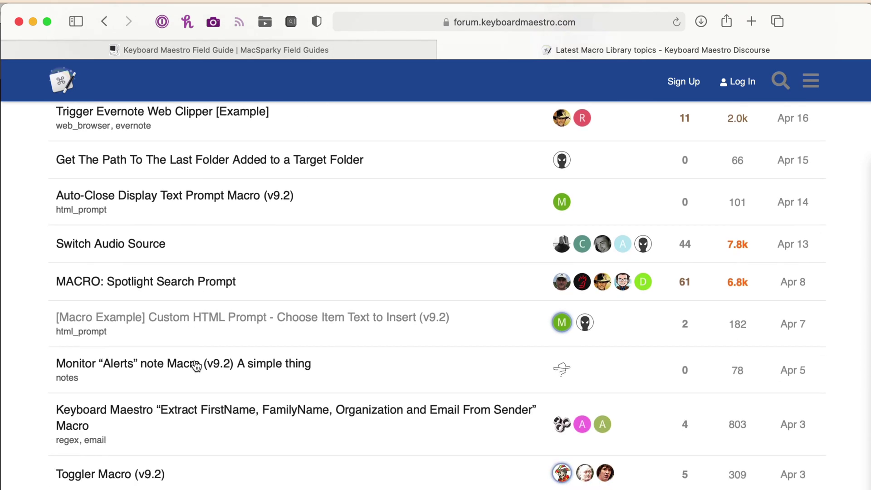
scroll(196, 366, down, 5)
scroll(194, 361, down, 15)
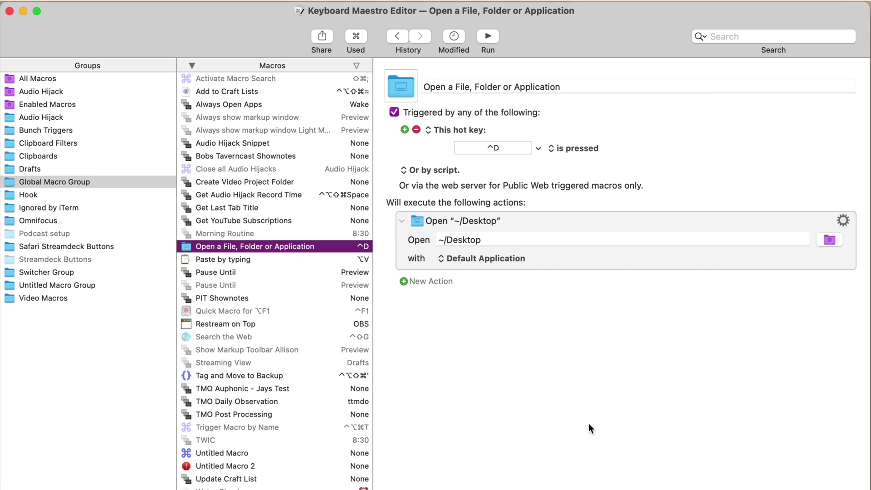
key(ctrl+d)
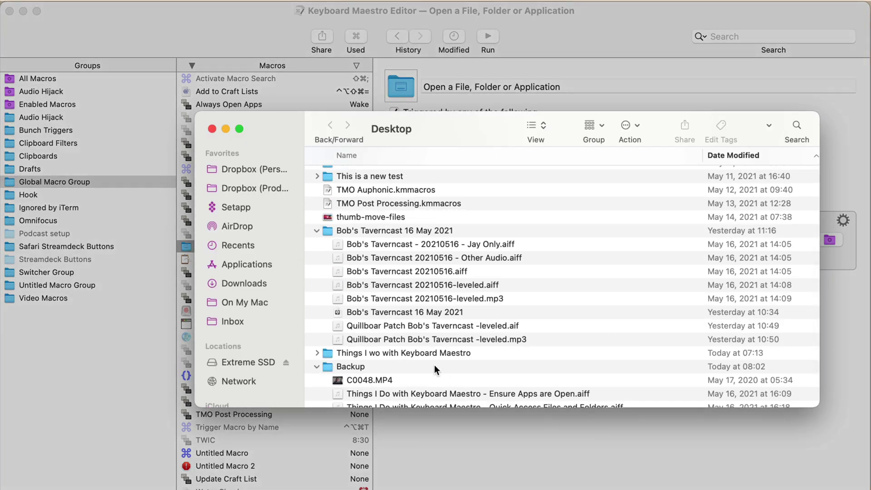
scroll(384, 288, up, 5)
scroll(368, 243, down, 8)
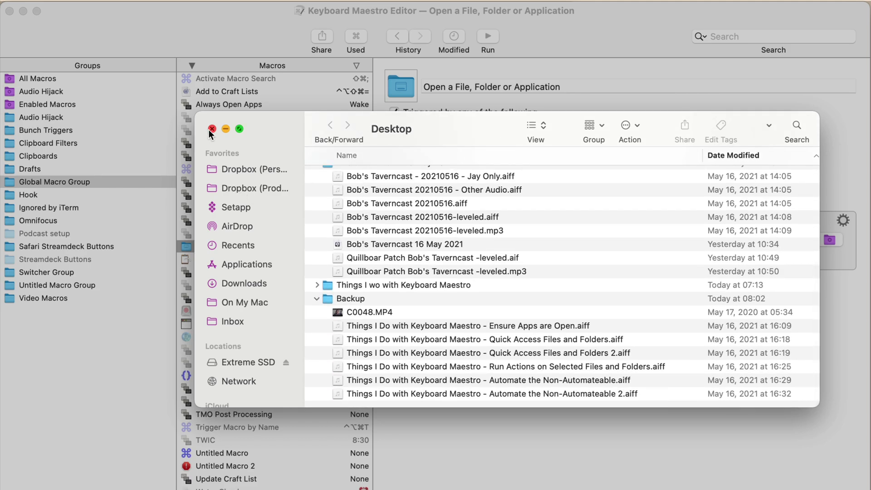
click(210, 130)
click(368, 187)
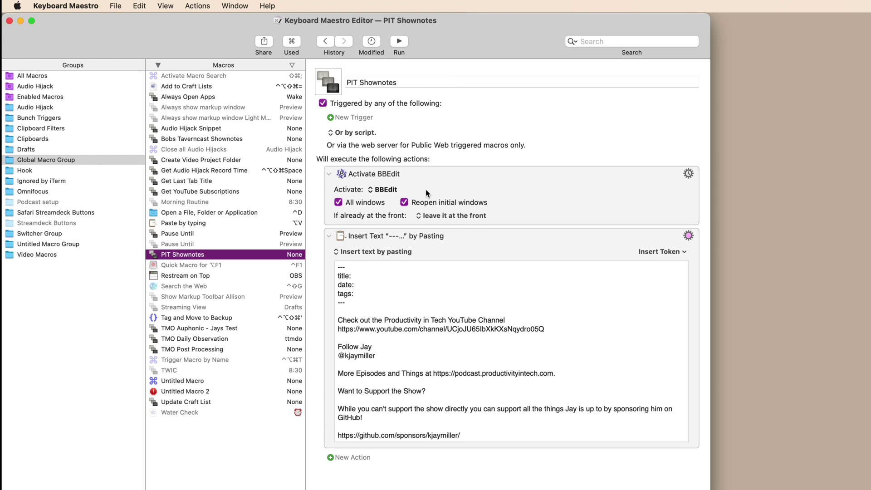
Test the PIT Shownotes macro, clear the repeated templates, and paste one fresh template.
click(397, 43)
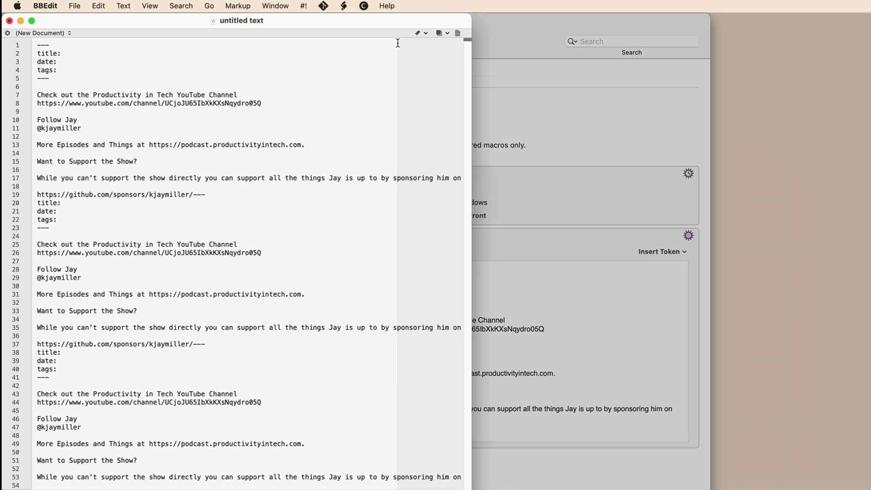
click(219, 302)
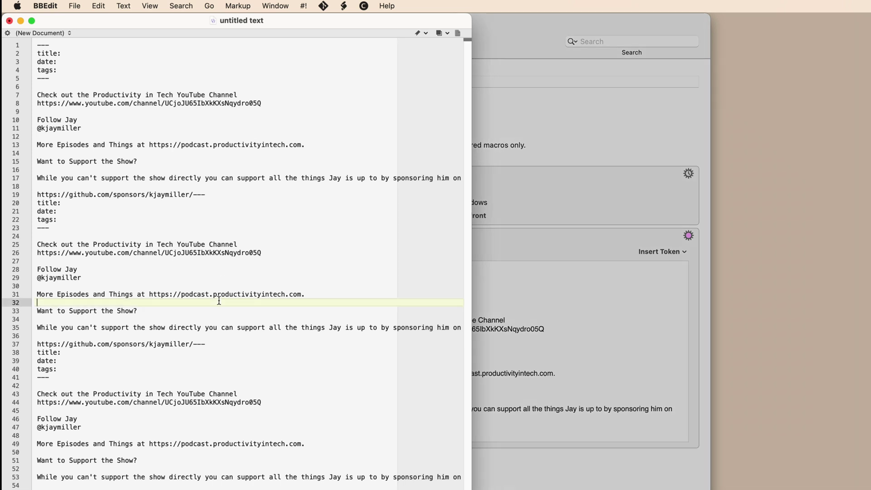
key(super+a)
key(BackSpace)
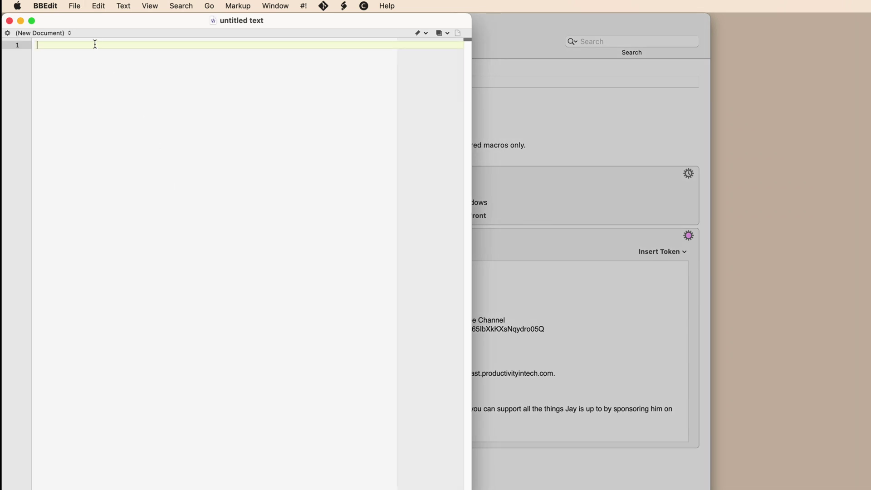
click(541, 30)
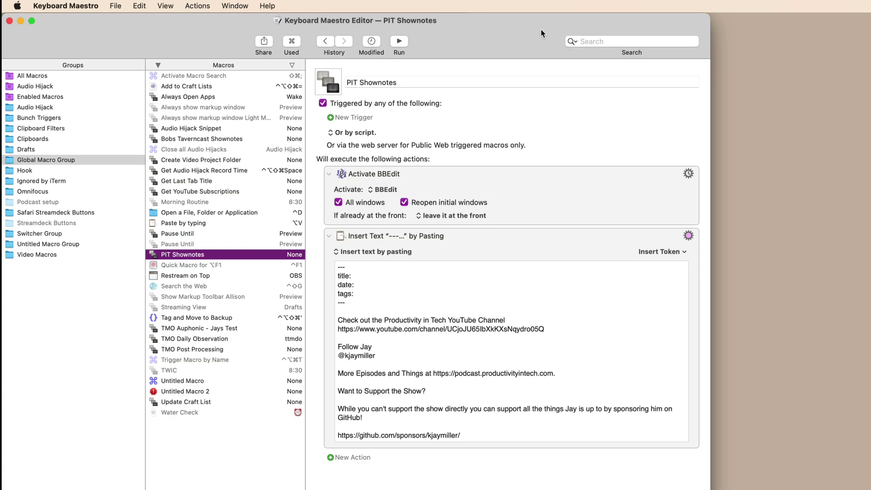
click(399, 42)
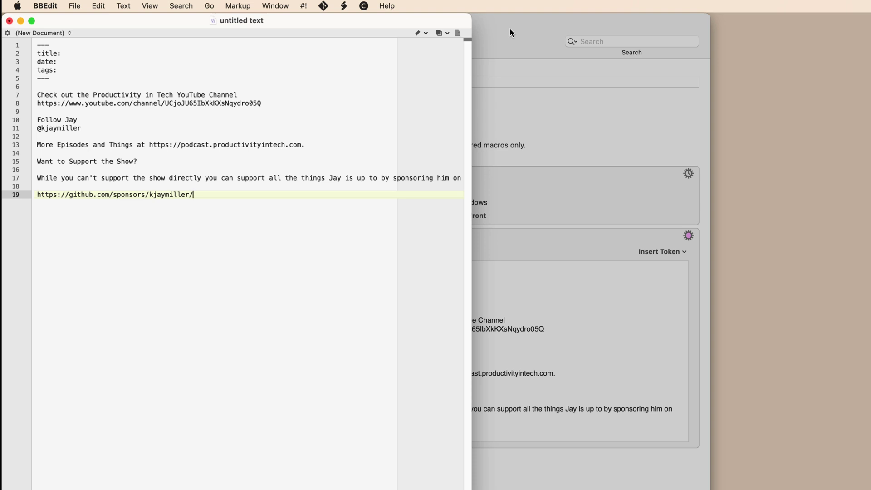
Fill in the title 'Productivity in Tech Podcast' and expand the date with dd.
click(88, 54)
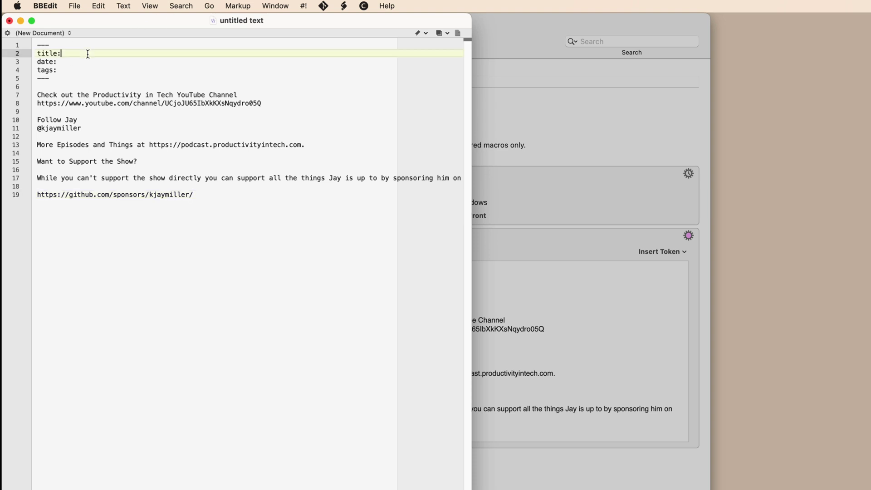
text(Productivity in Tech Podcast)
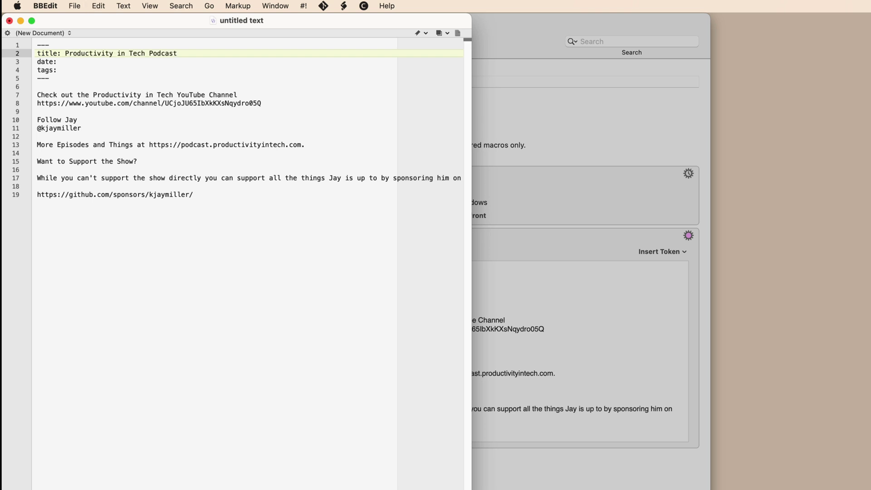
click(57, 62)
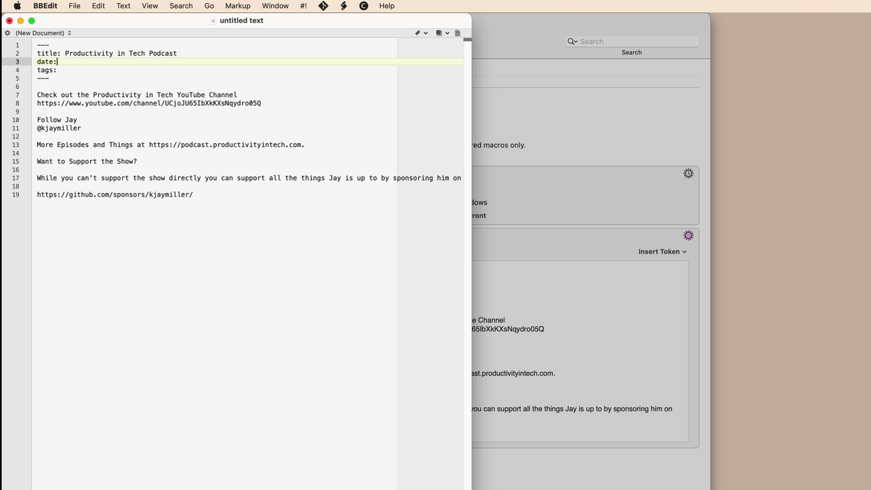
text(dd)
key(super+Tab)
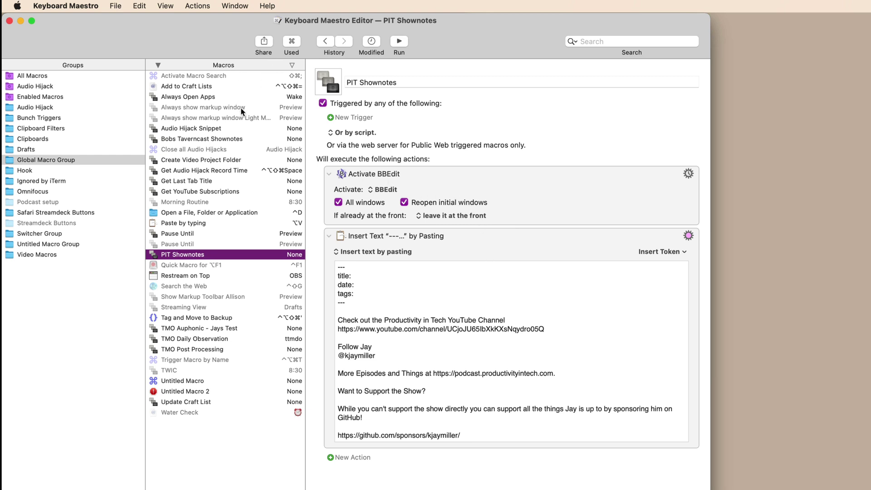
Add an Activate a Specific Application action for BBEdit at the top of the macro.
key(super+k)
text(A)
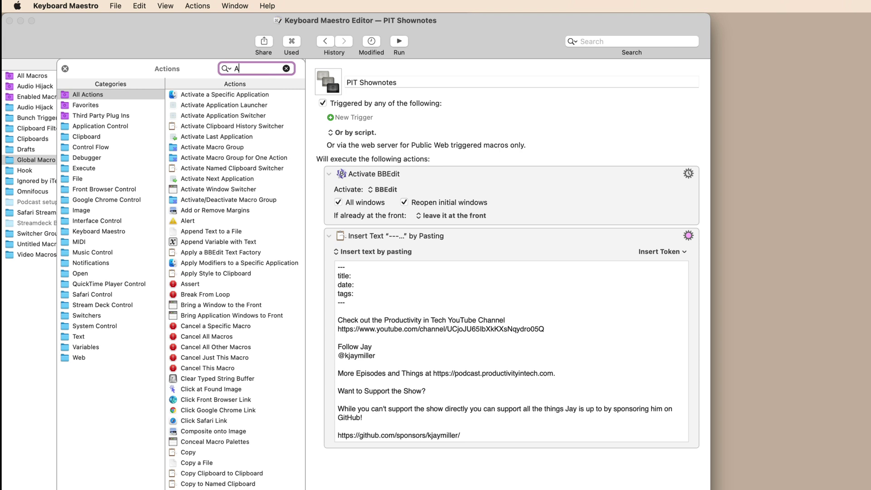
text(ctivate)
drag(245, 93, 476, 176)
click(379, 188)
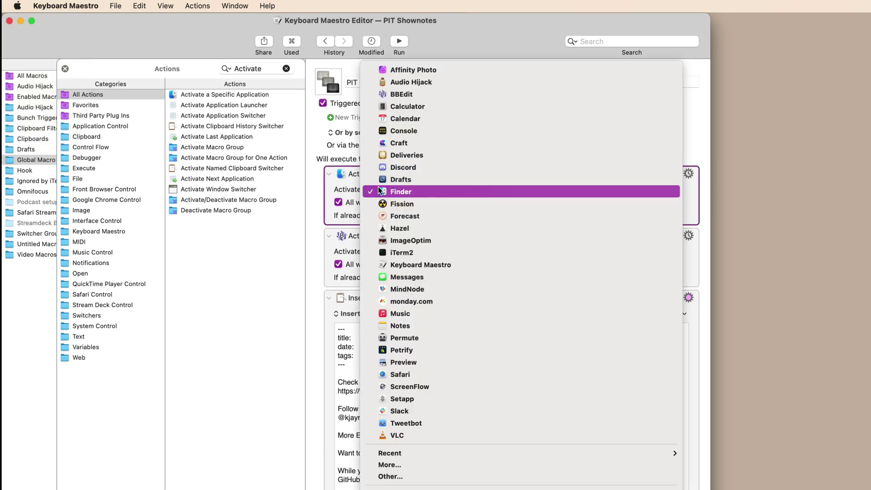
click(396, 95)
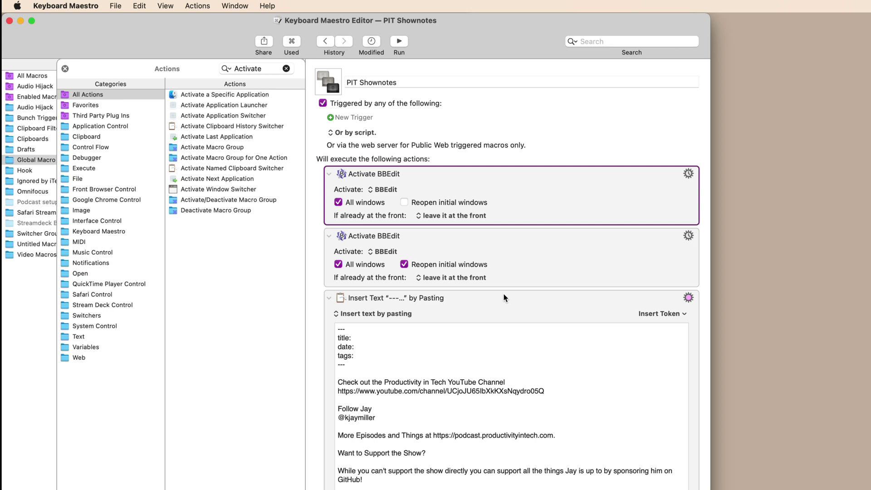
Add an empty Insert Text by Pasting action to the macro and select it.
click(268, 68)
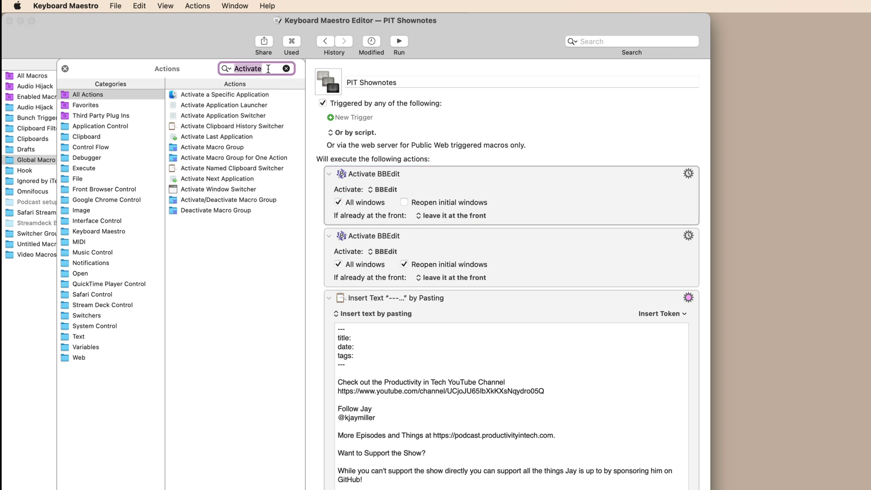
text(Insert)
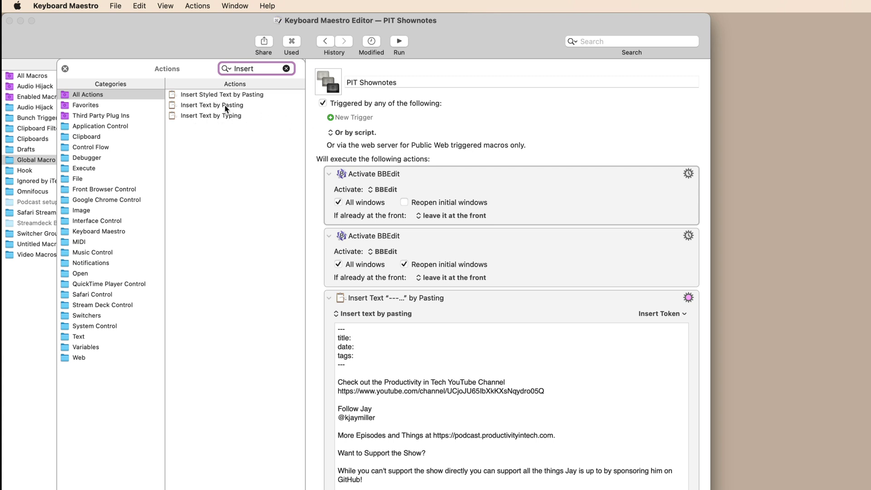
drag(225, 109, 432, 298)
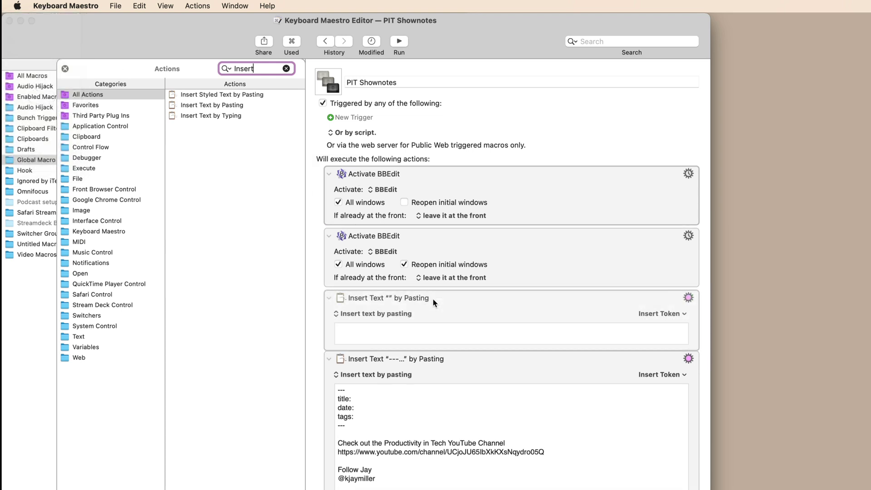
click(450, 339)
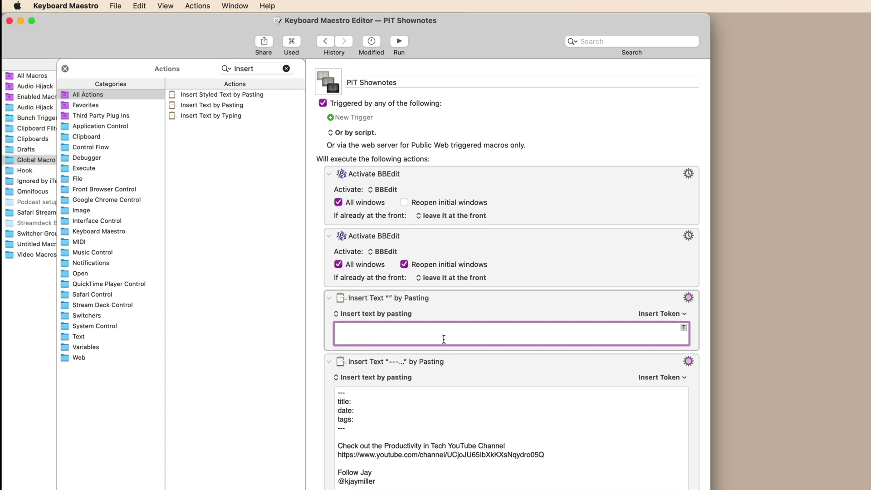
double_click(409, 410)
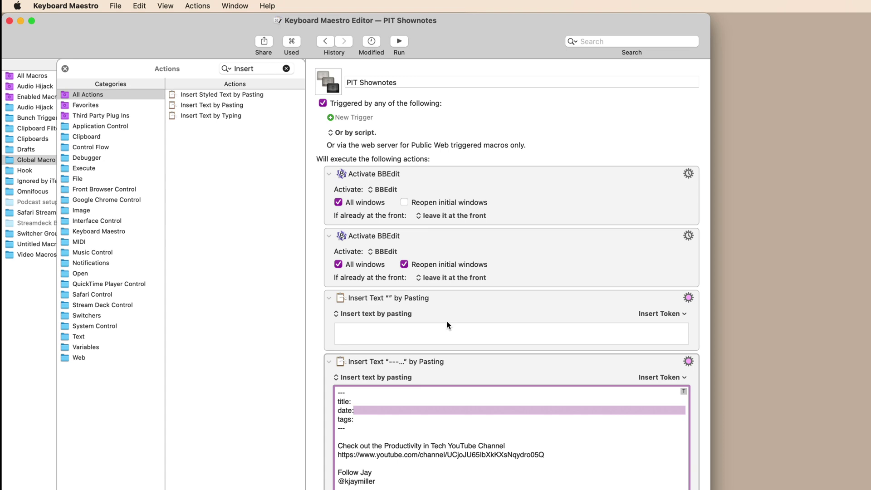
click(451, 308)
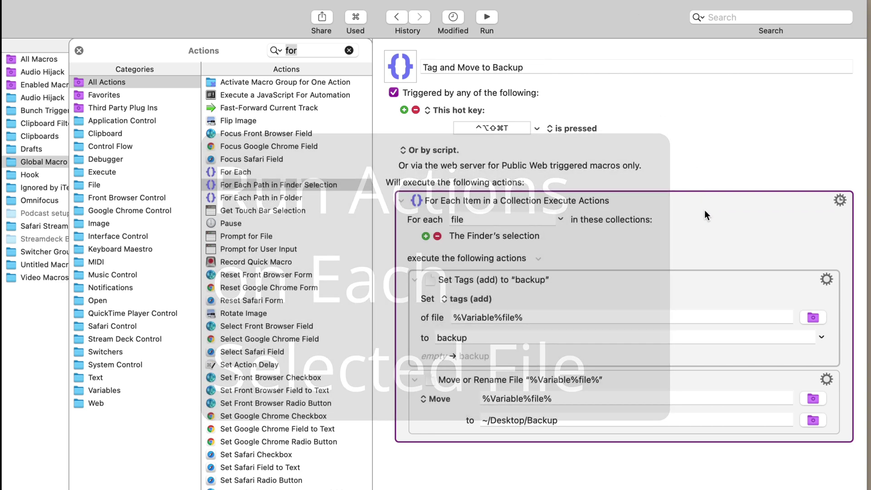
Disable the backup For Each loop and add a For Each Path in Finder Selection loop.
right_click(705, 211)
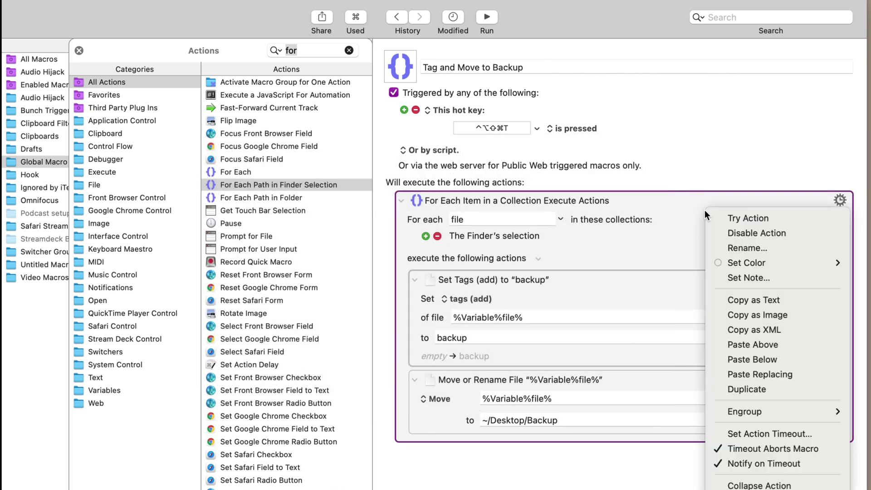
click(737, 233)
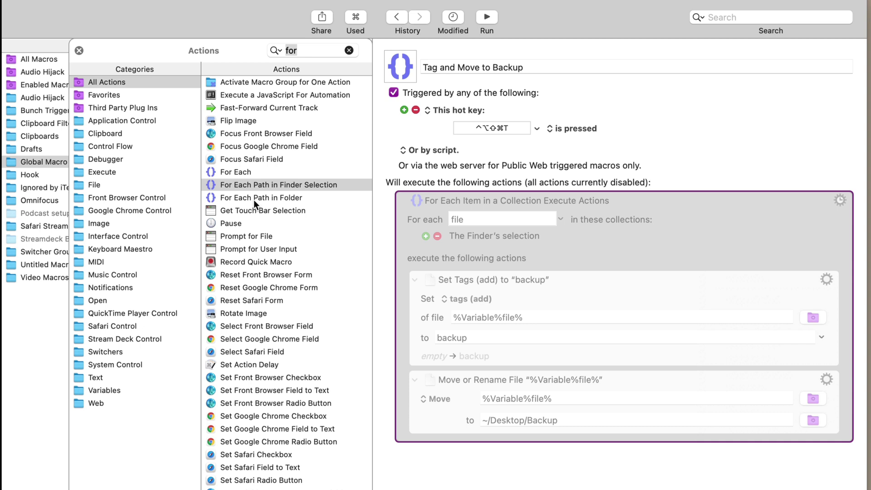
click(307, 50)
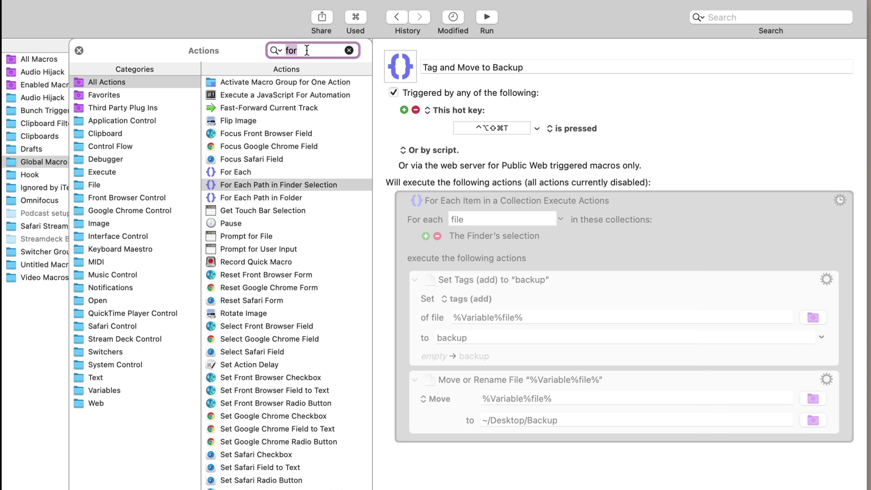
click(307, 50)
drag(273, 190, 503, 446)
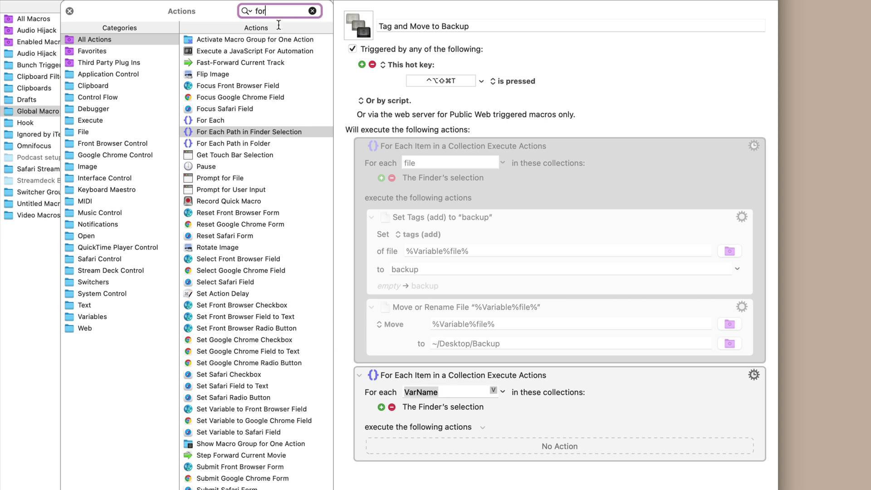
Put a Set File Attribute action in the new loop that adds the tag video.
double_click(261, 7)
text(tag)
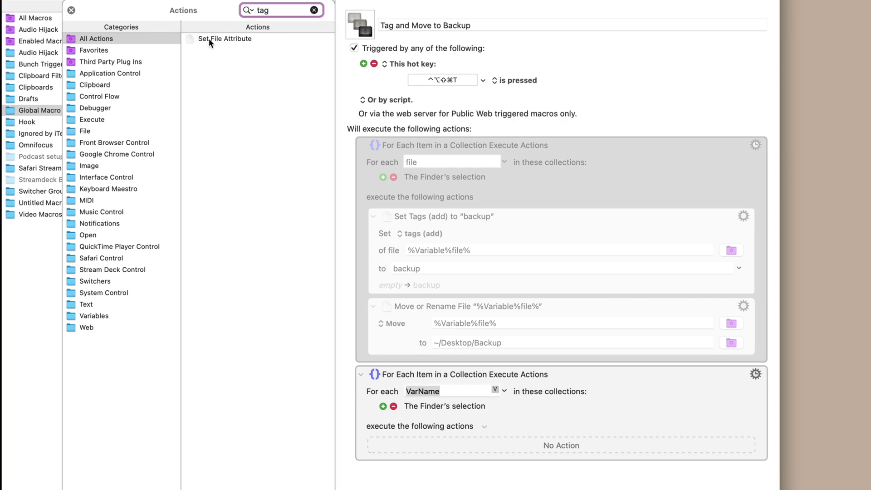
click(210, 40)
drag(209, 40, 445, 223)
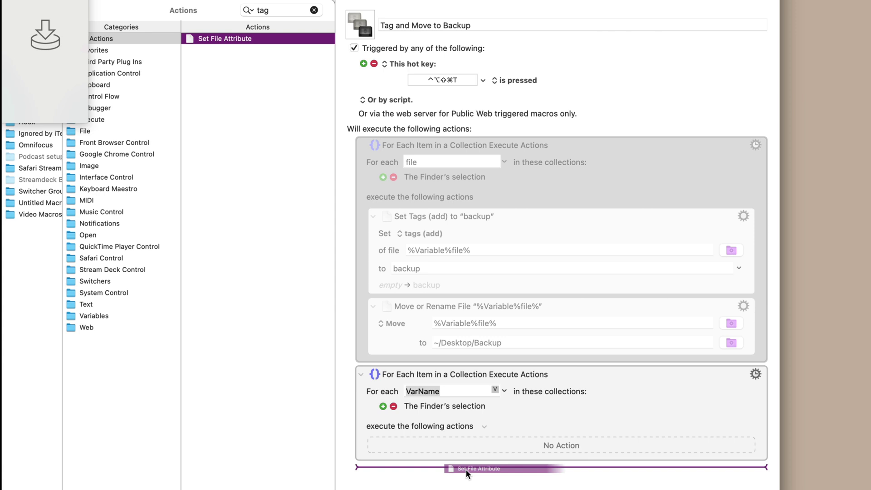
drag(466, 470, 463, 446)
scroll(407, 467, down, 3)
click(405, 320)
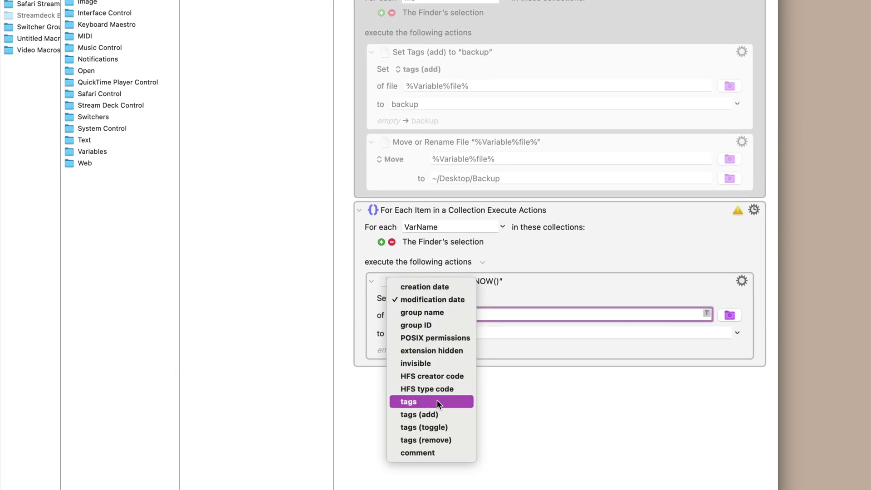
click(434, 411)
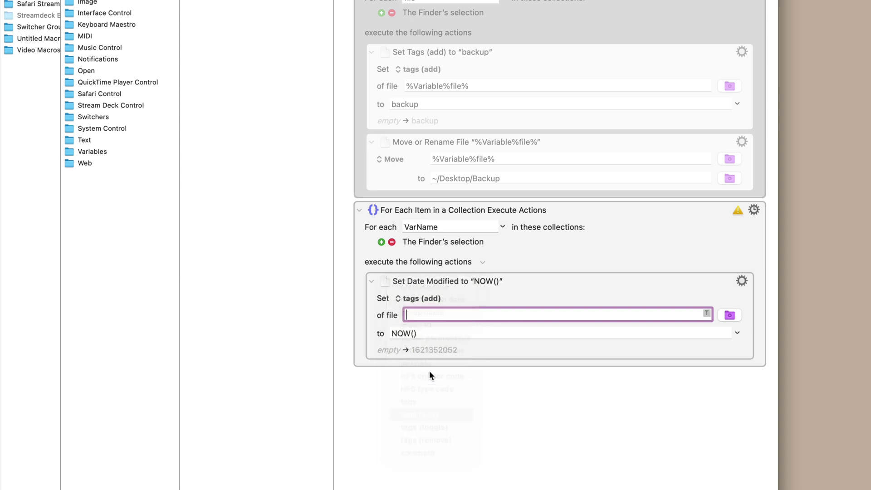
key(Tab)
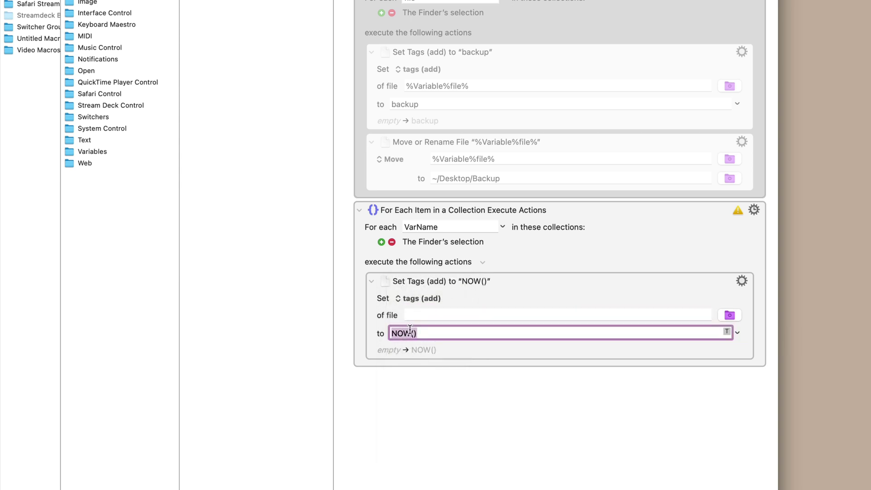
key(BackSpace)
text(video)
Set the action's file field to %Variable%VarName%.
click(462, 313)
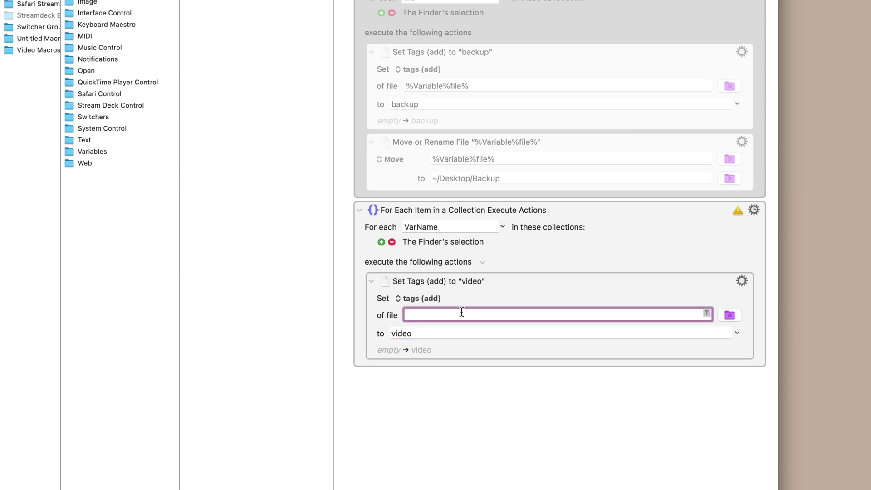
text(%Variable)
text(%)
key(BackSpace)
text(%VarName)
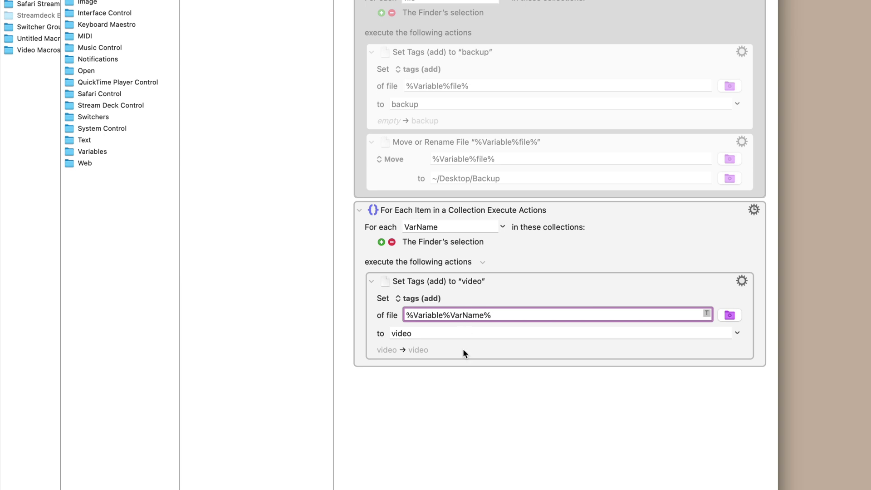
text(%)
key(super+Tab)
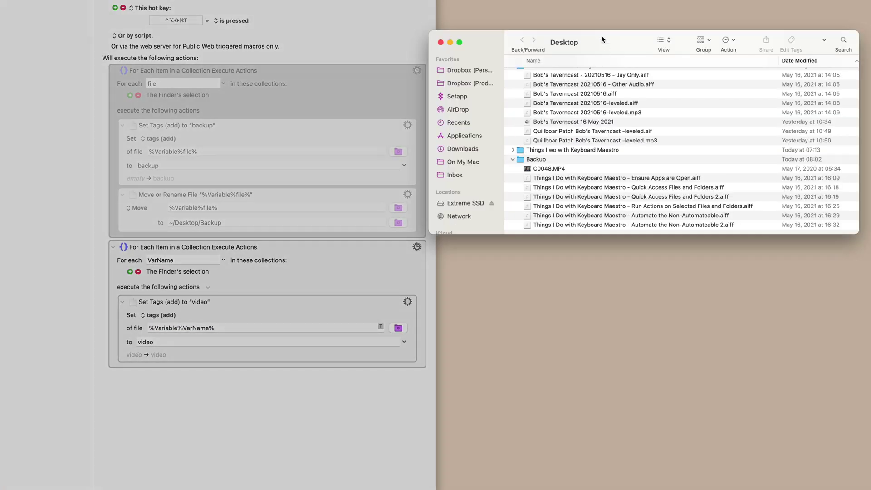
Start typing a video tag for C0048.MP4, then back out of the tag editor.
click(550, 169)
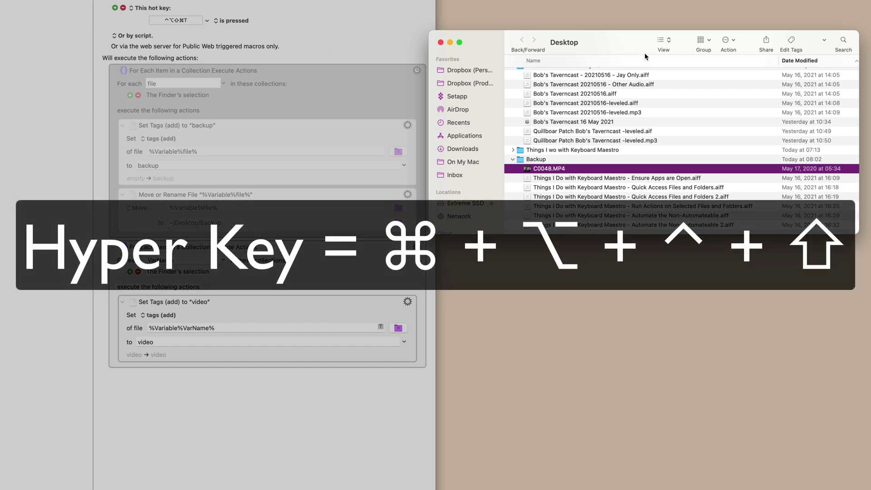
click(533, 169)
right_click(533, 168)
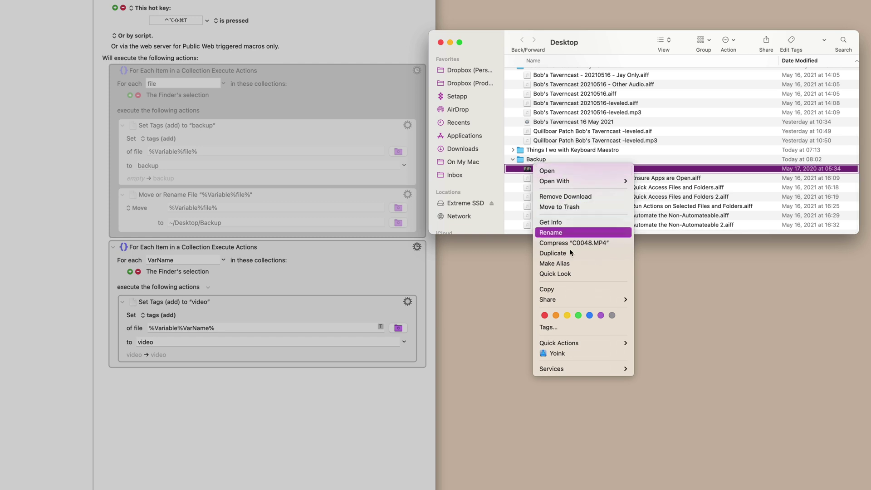
click(554, 327)
text(video)
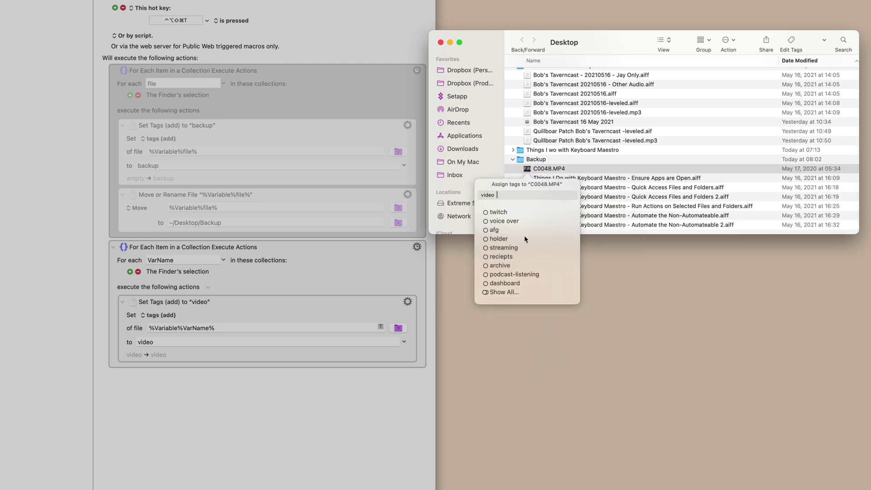
key(BackSpace)
key(BackSpace)
key(BackSpace)
key(BackSpace)
key(BackSpace)
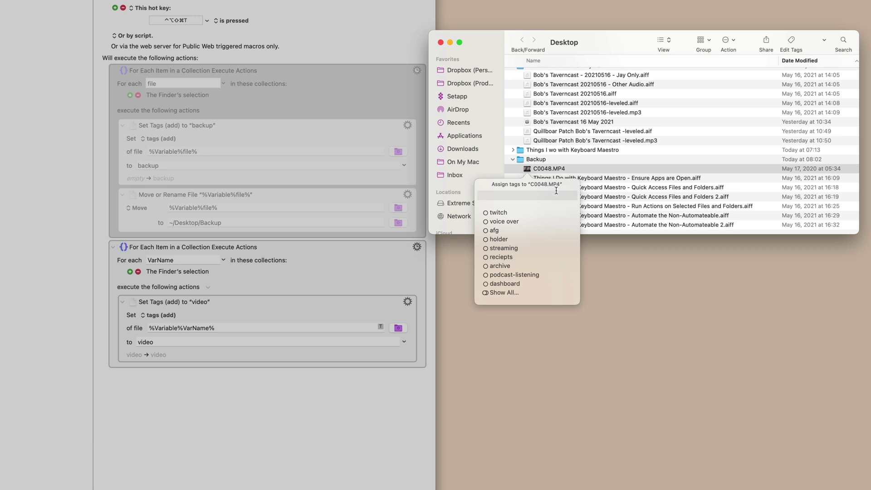
key(Escape)
key(Down)
Assign the video tag to C0048.MP4 through its Tags option.
click(592, 170)
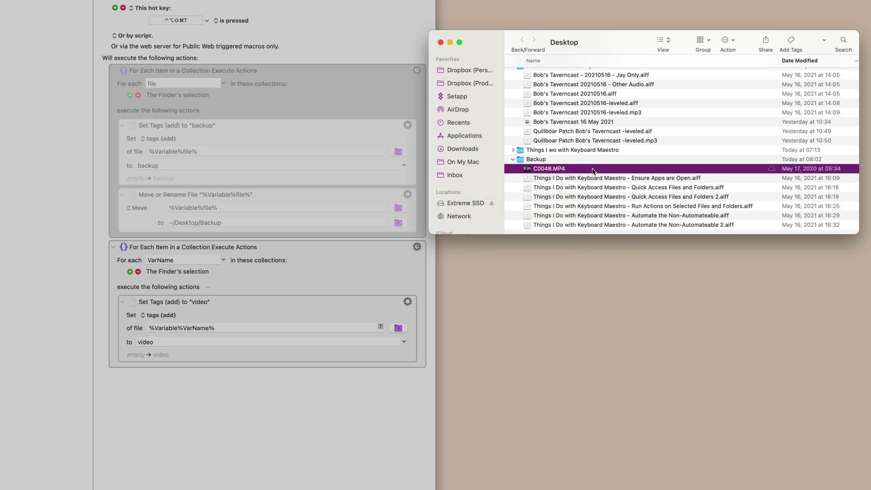
right_click(593, 170)
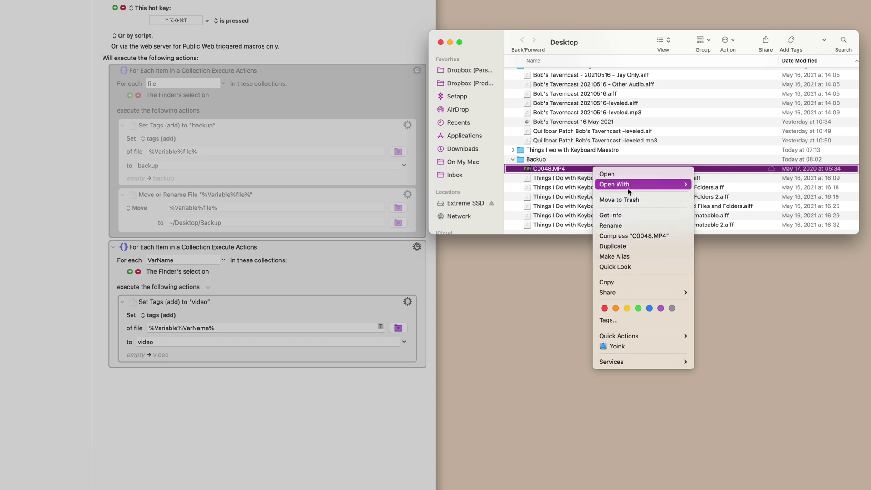
click(624, 318)
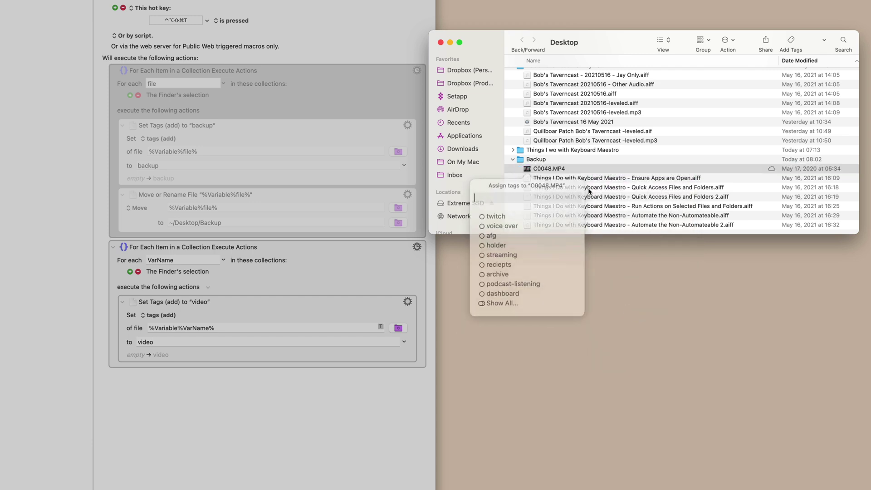
click(595, 172)
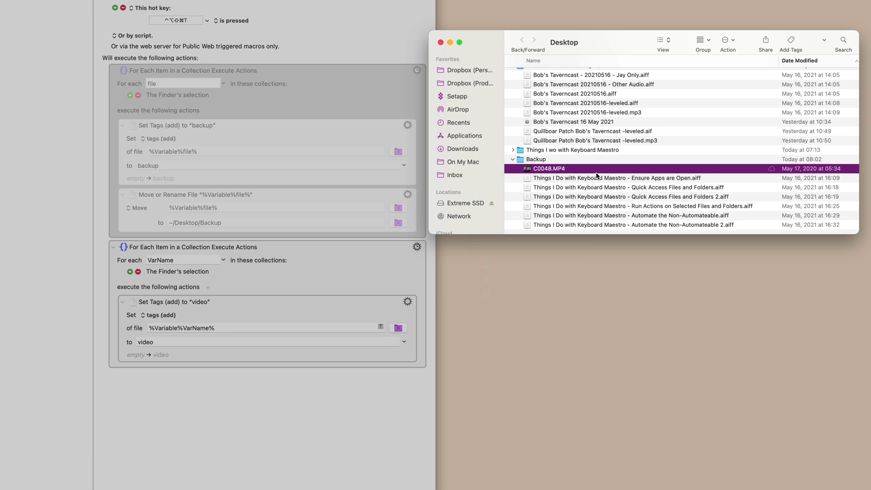
right_click(568, 170)
key(Escape)
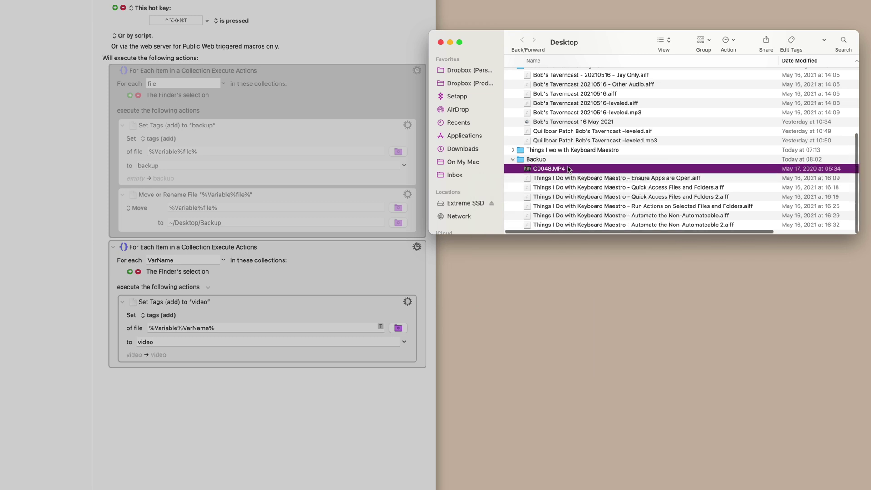
right_click(568, 170)
click(583, 329)
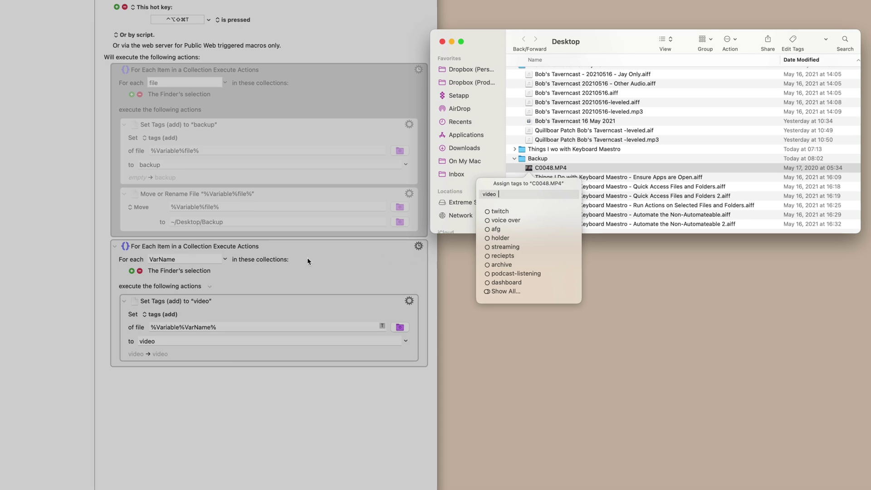
click(579, 168)
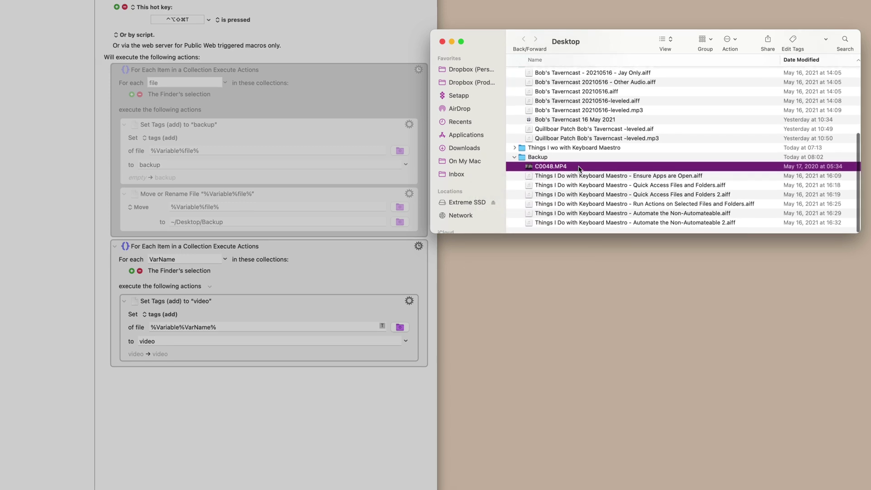
scroll(579, 168, up, 10)
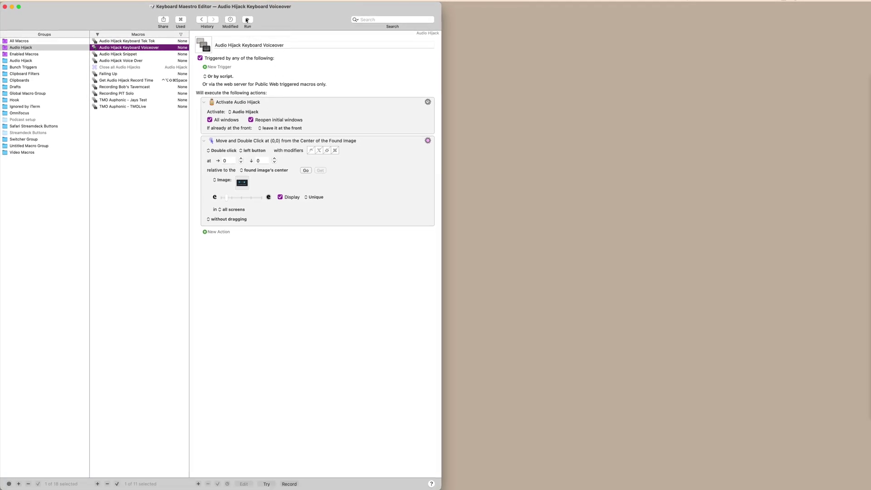
Run the macro to open the Video Script Recording session, then close the Audio Hijack windows.
click(247, 19)
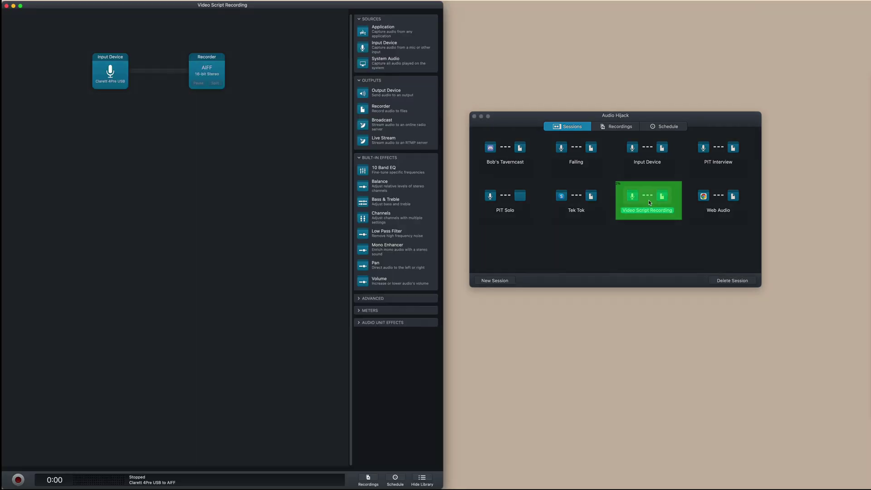
click(474, 116)
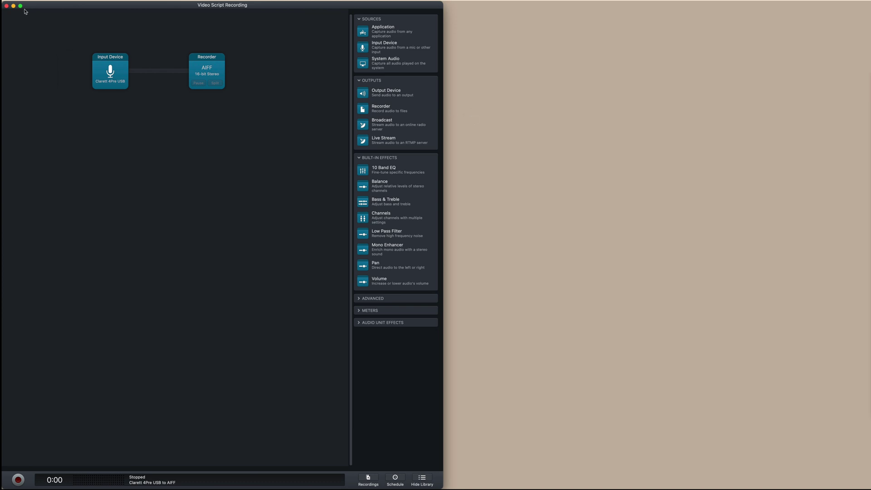
click(6, 5)
click(336, 155)
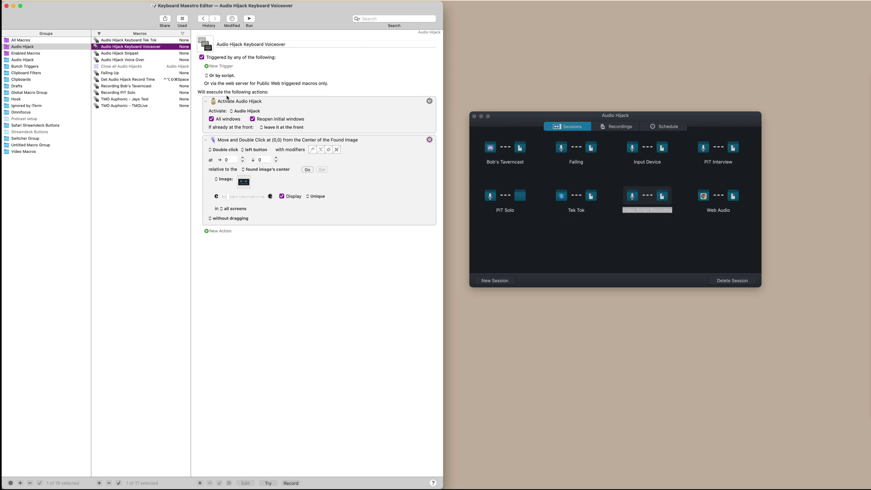
List every action in the Actions browser, adding and then removing an Activate Finder action.
key(super+k)
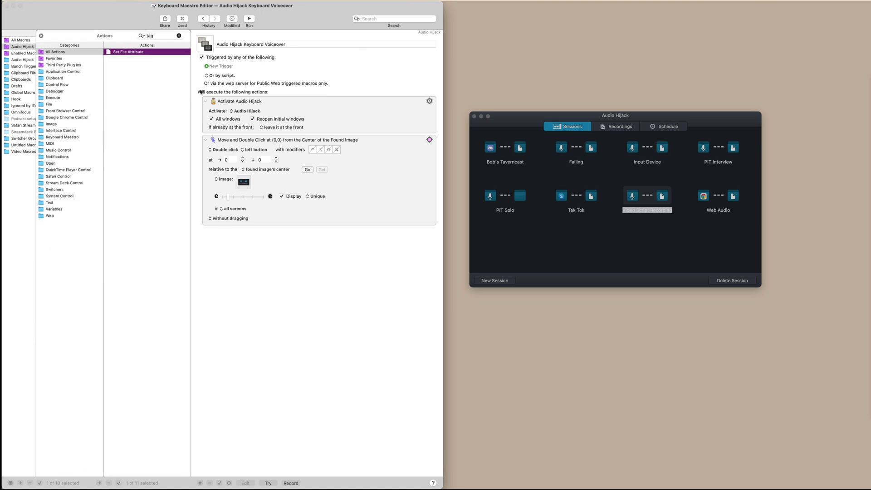
click(179, 36)
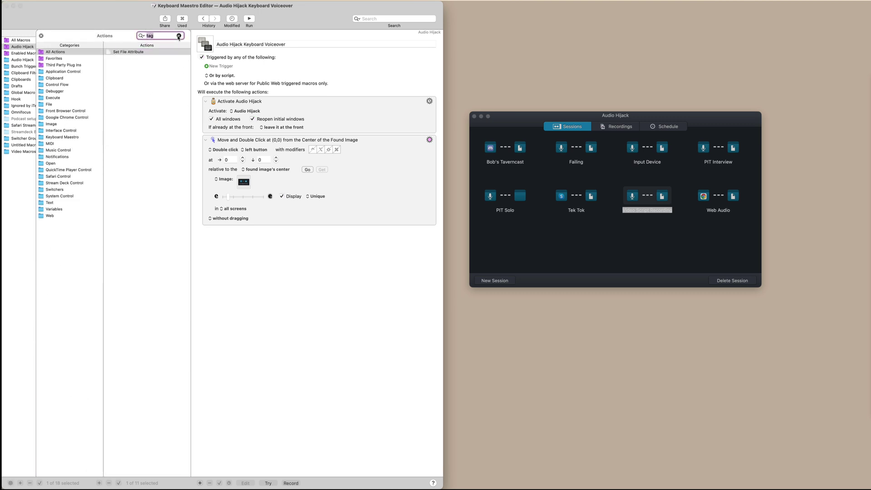
click(144, 53)
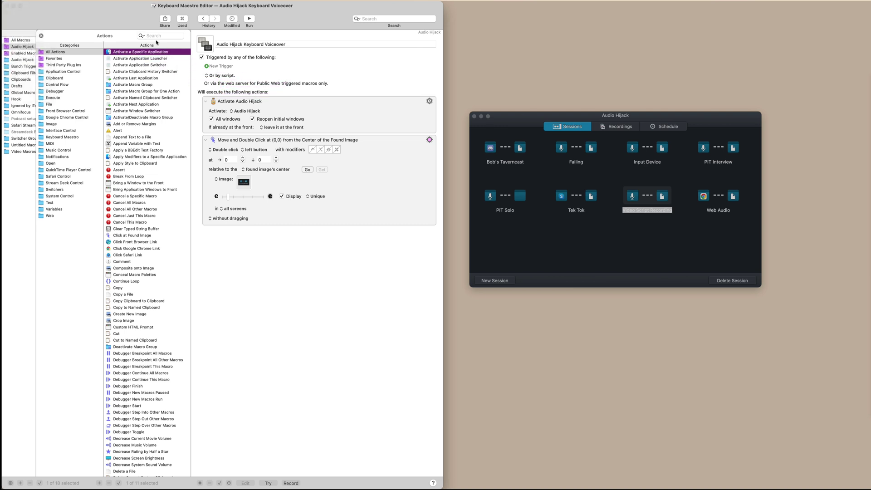
drag(150, 53, 240, 149)
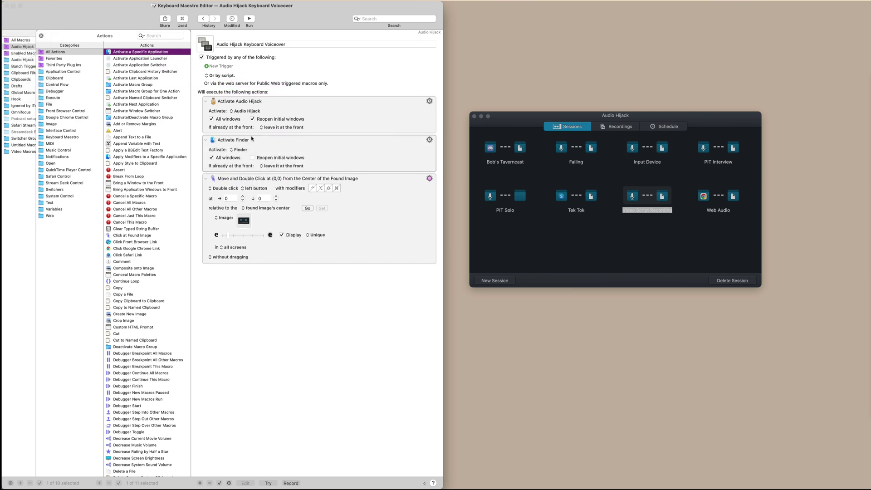
click(241, 150)
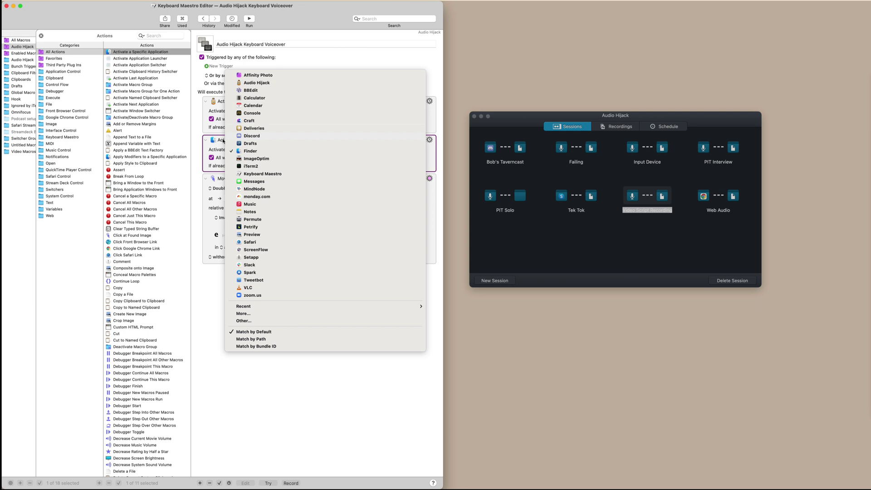
click(213, 145)
key(BackSpace)
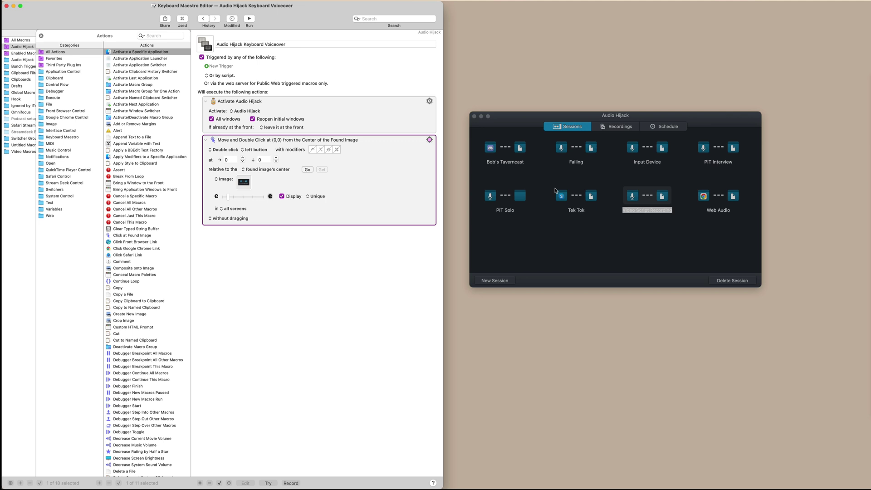
key(super+shift+4)
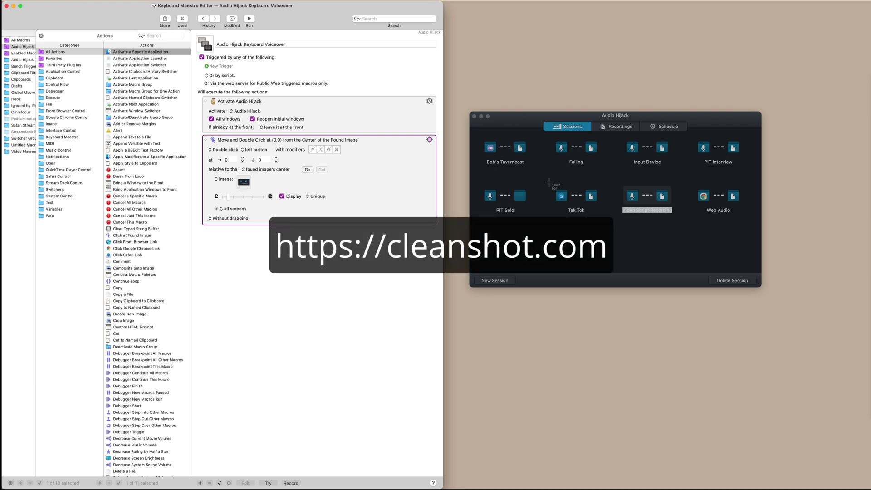
Capture the Tek Tok session and drop the screenshot into the find-image action's Image well.
drag(549, 183, 604, 219)
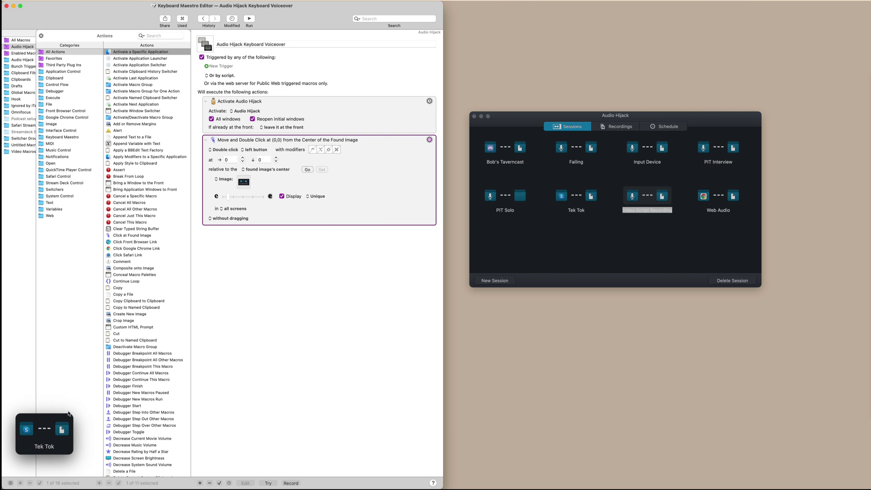
mouse_move(55, 420)
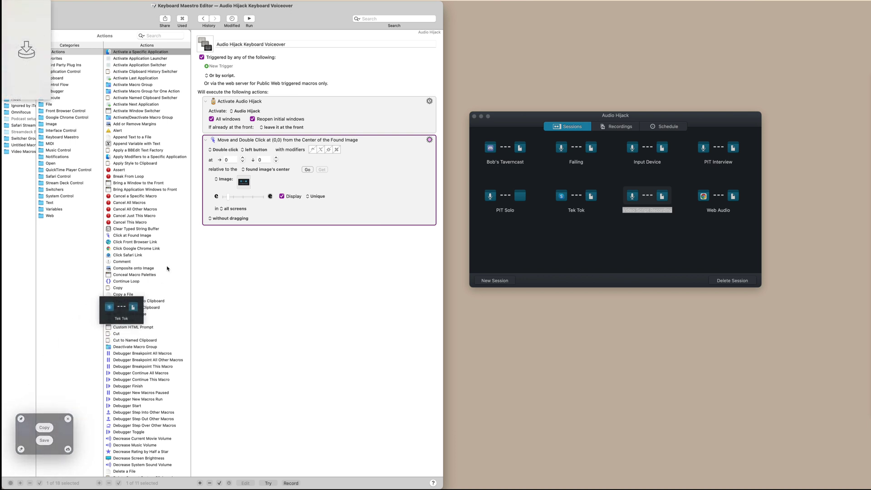
drag(167, 269, 244, 183)
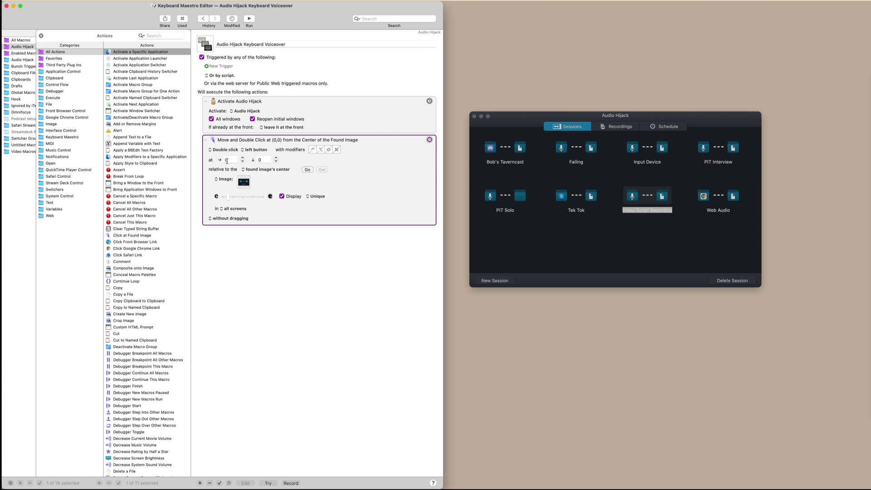
click(575, 207)
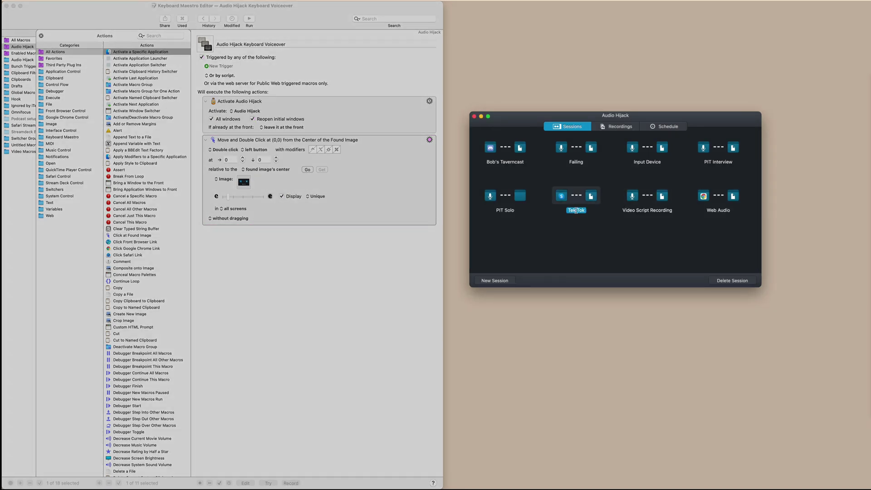
Cancel the Tek Tok rename and raise the vertical click offset to 10.
click(575, 211)
key(Return)
click(263, 160)
click(276, 158)
click(277, 158)
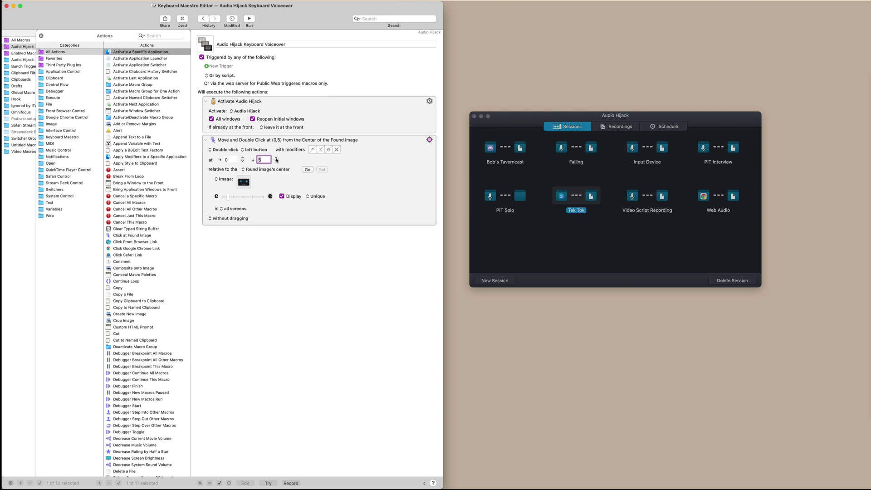
click(276, 158)
click(276, 158)
click(276, 158)
click(276, 158)
click(277, 158)
click(308, 170)
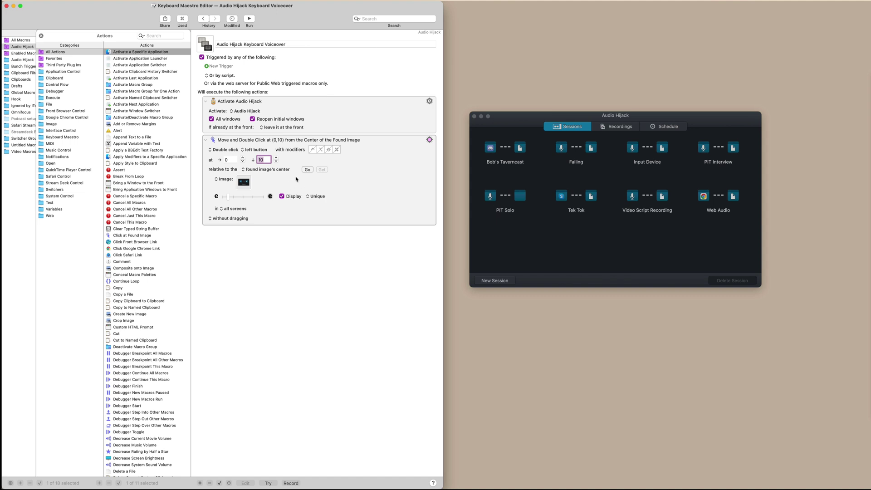
Loosen the image fuzziness, preview the matches, and make the click offset (0,-10).
click(308, 170)
drag(243, 200, 255, 199)
click(308, 171)
click(307, 170)
click(307, 170)
click(260, 160)
text(-)
click(307, 169)
Open the find-image action's click-type popup, currently set to Double click.
click(221, 150)
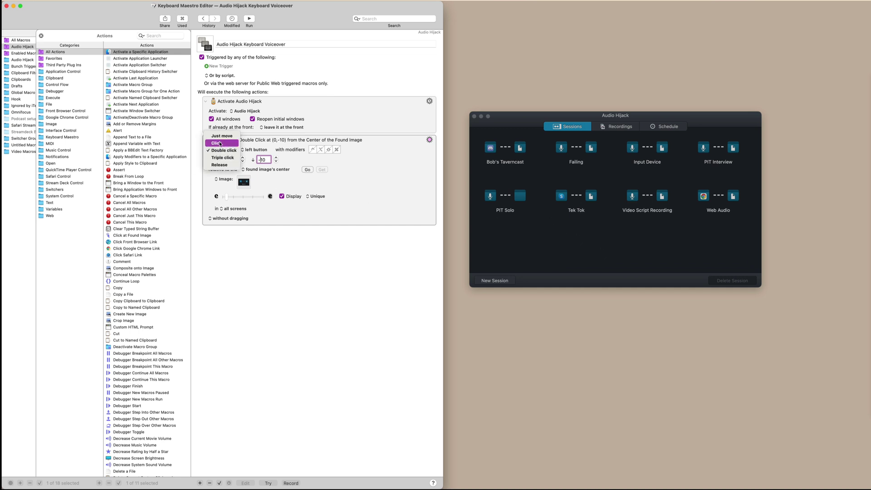